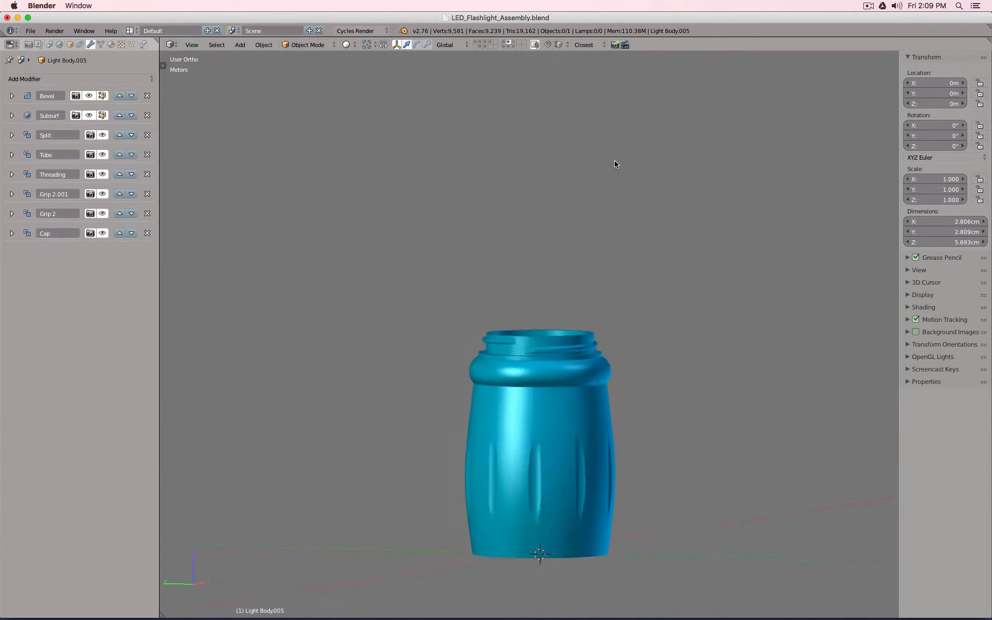
Step: Examine the flashlight's threaded lower body and the matching upper body, and display both of their layers together
middle_drag(469, 327, 467, 363)
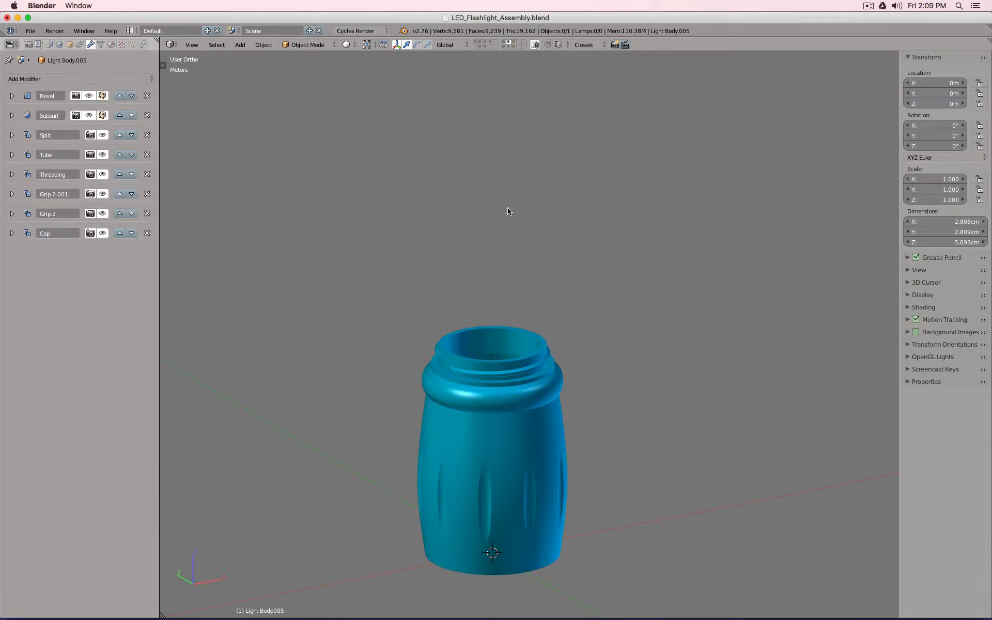
click(513, 46)
middle_drag(525, 379, 540, 142)
scroll(508, 253, down, 3)
scroll(502, 278, up, 9)
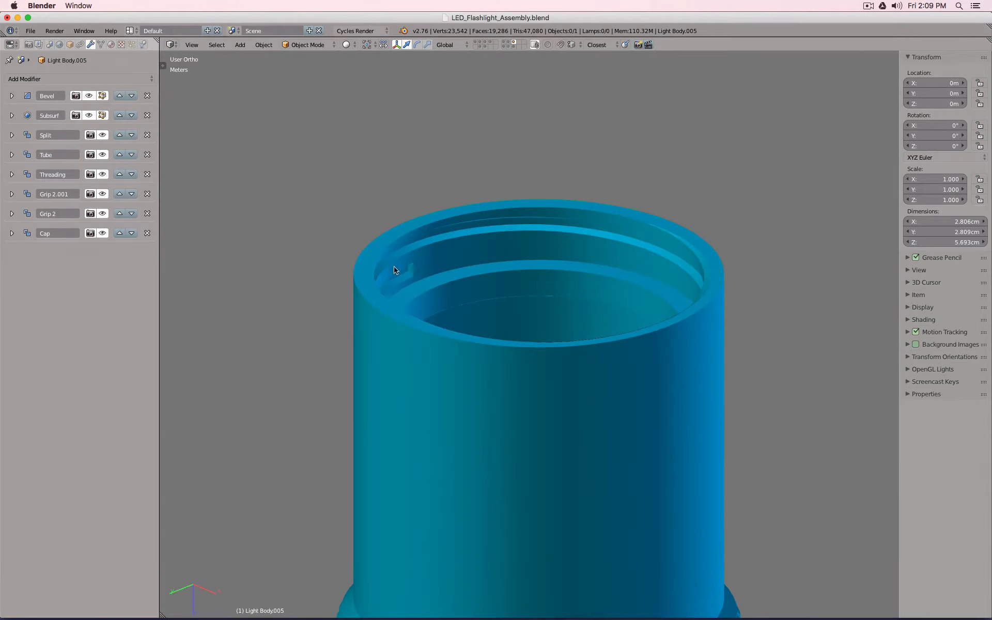
shift+click(511, 44)
scroll(549, 134, down, 5)
Step: Clip the assembly from the top view to examine the thread fit in cross-section, and clear the clipping region
key(KP_7)
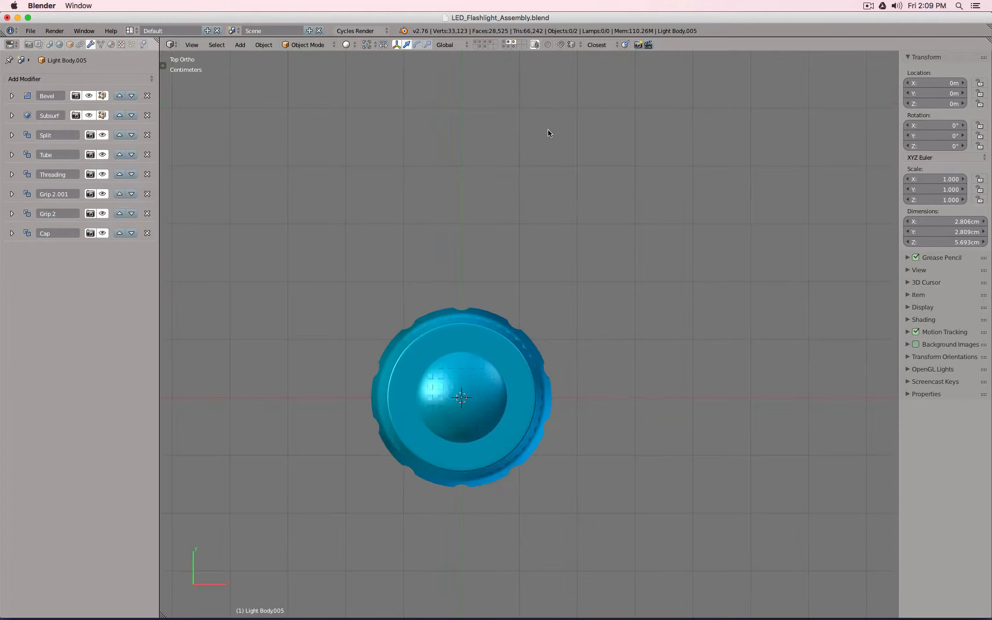
key(b)
drag(303, 189, 664, 398)
middle_drag(561, 434, 563, 325)
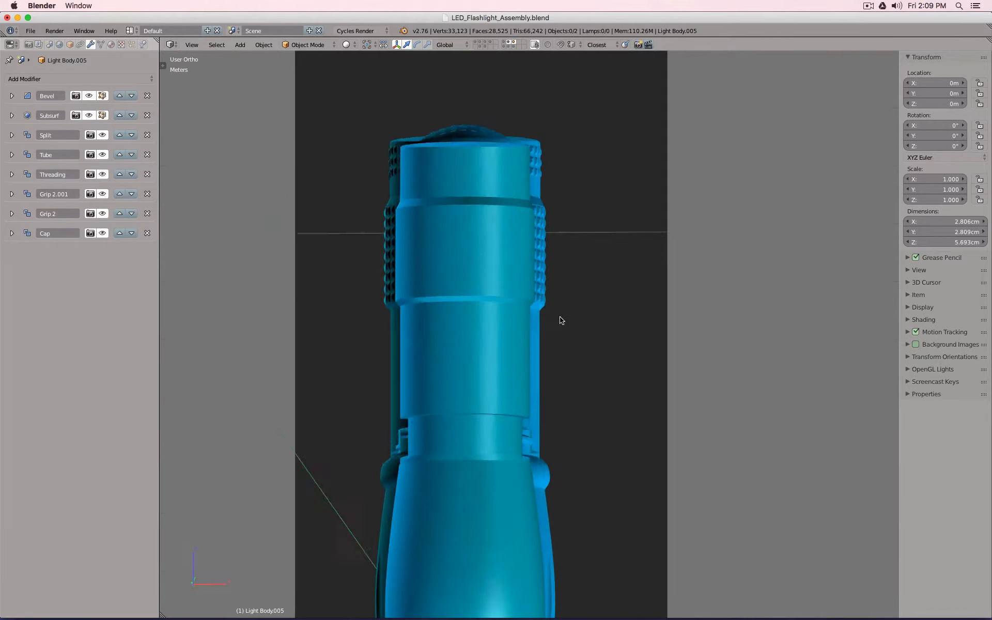
scroll(541, 320, up, 6)
middle_drag(545, 247, 541, 256)
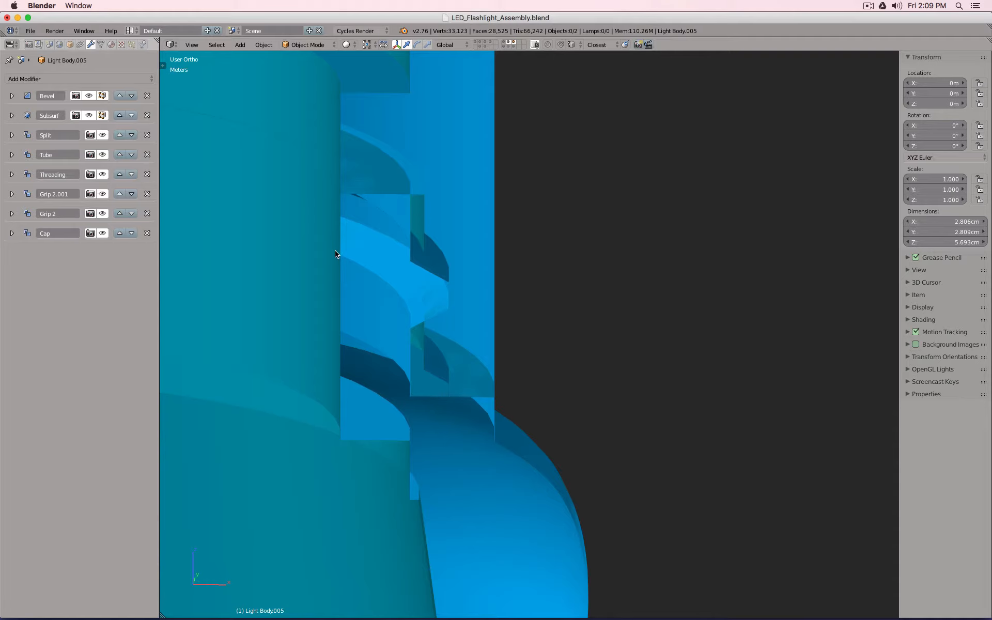
scroll(335, 253, down, 6)
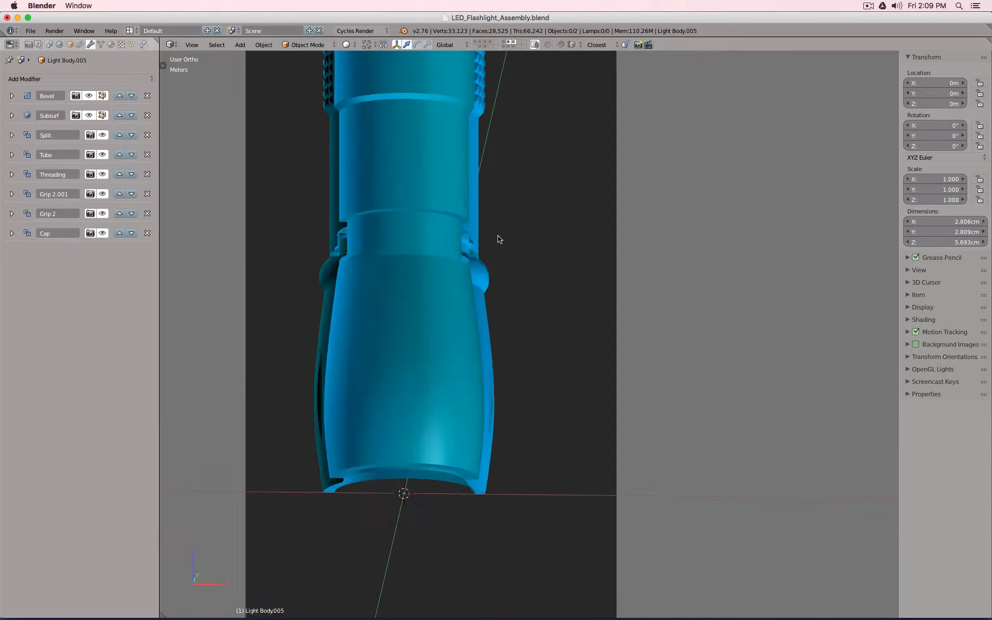
key(alt+b)
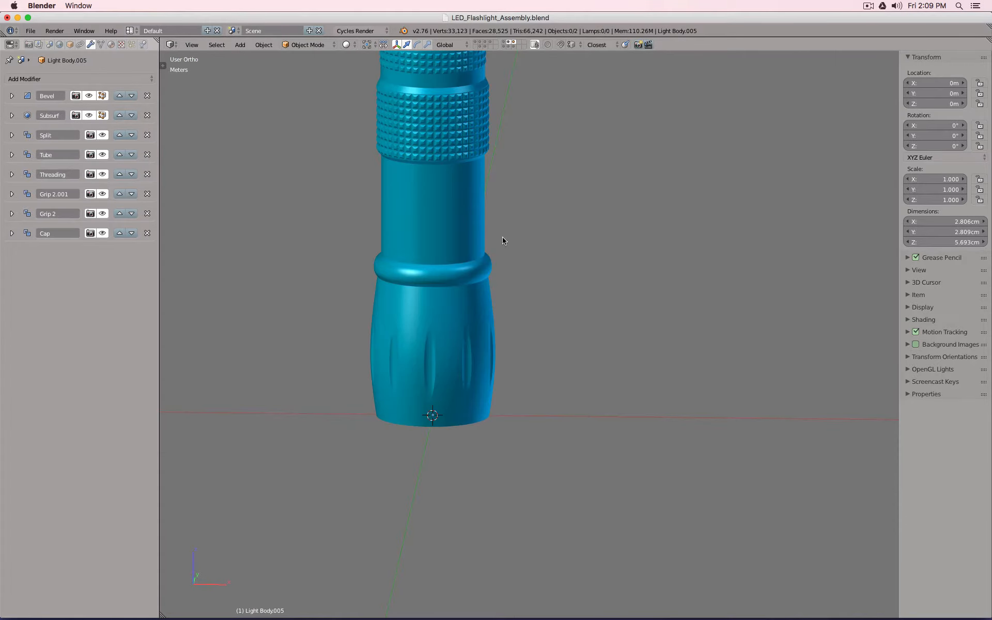
Step: Show the flashlight in a front wireframe view and select the ribbed lower body
key(KP_1)
key(z)
right_click(451, 342)
shift+middle_drag(529, 189, 537, 310)
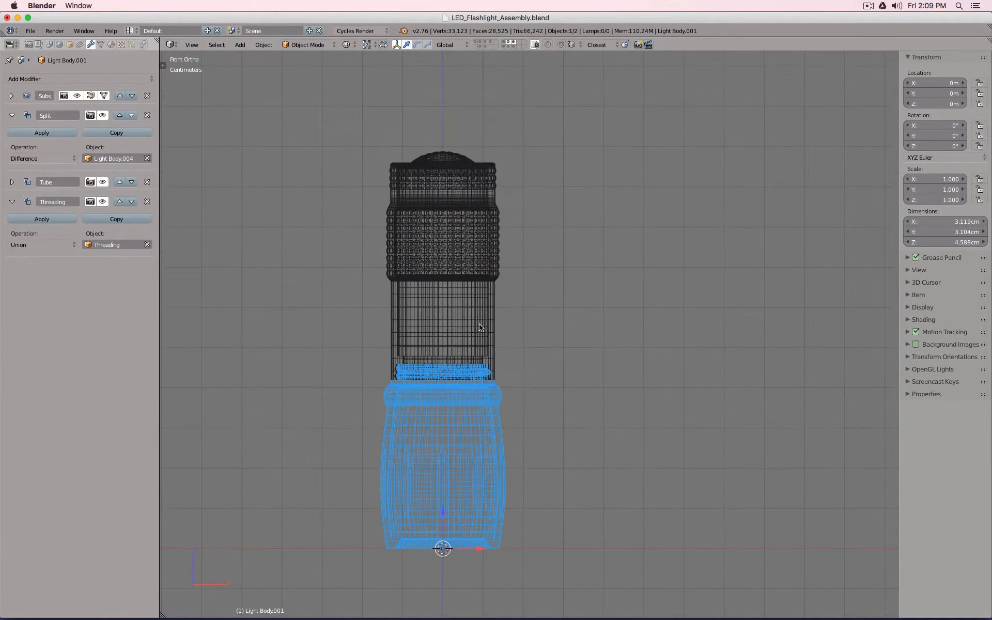
right_click(476, 321)
right_click(476, 465)
Step: Start an STL export of the selected lower body and choose the Desktop folder as its destination
click(31, 31)
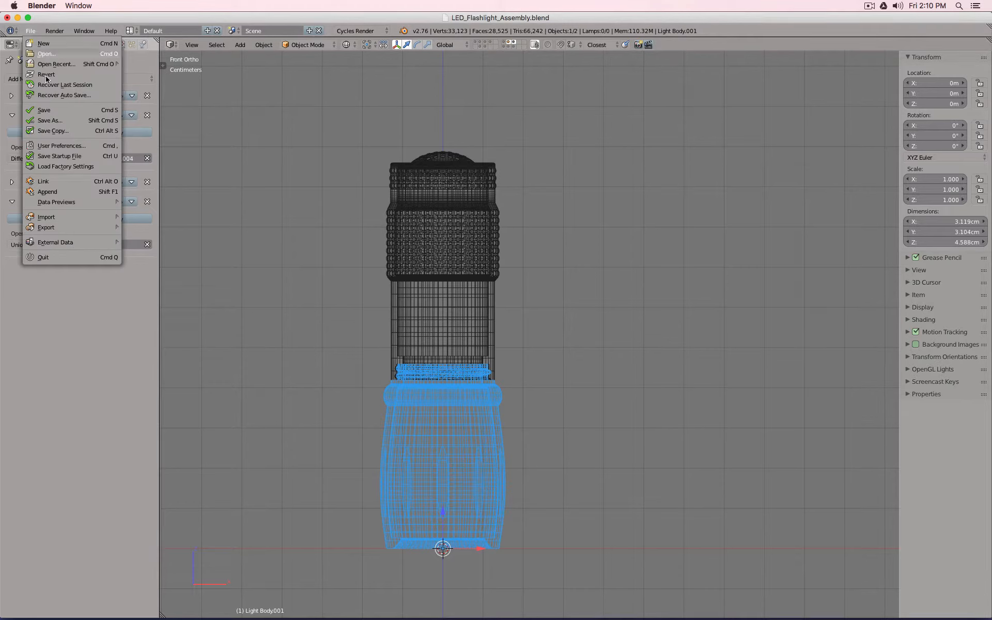
mouse_move(89, 229)
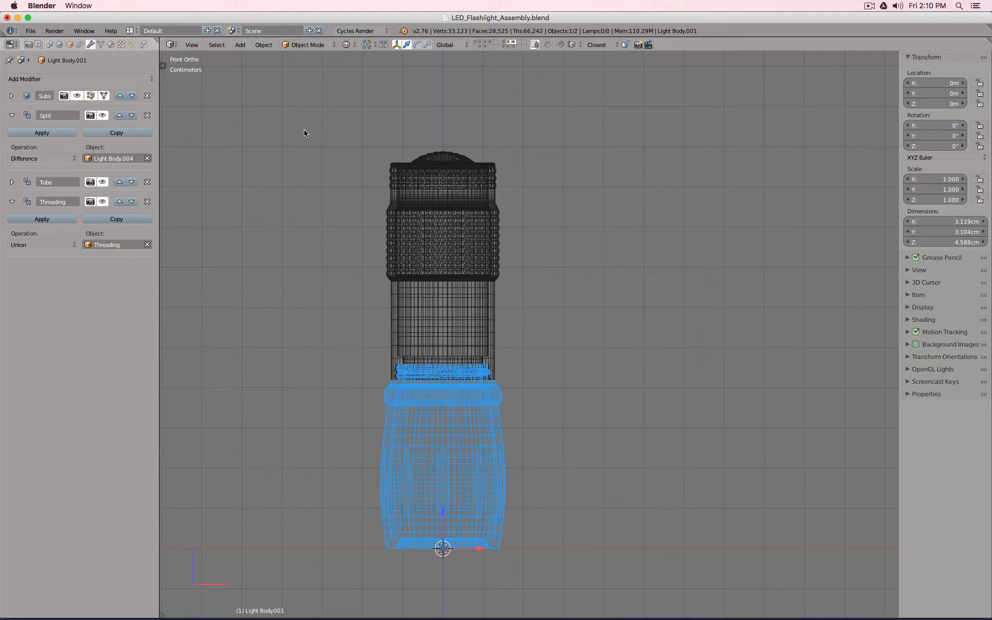
click(31, 31)
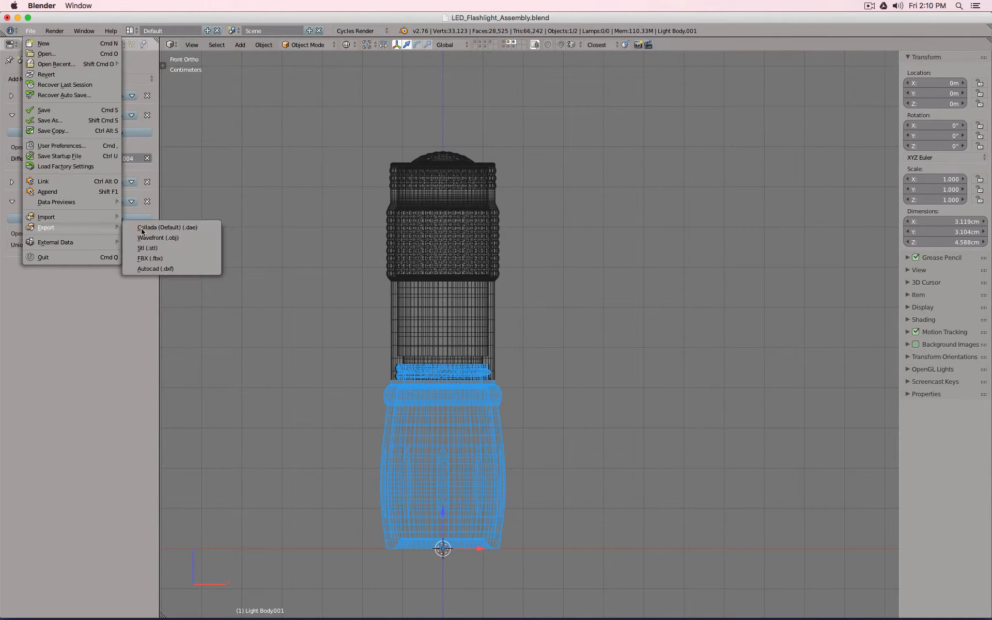
click(180, 244)
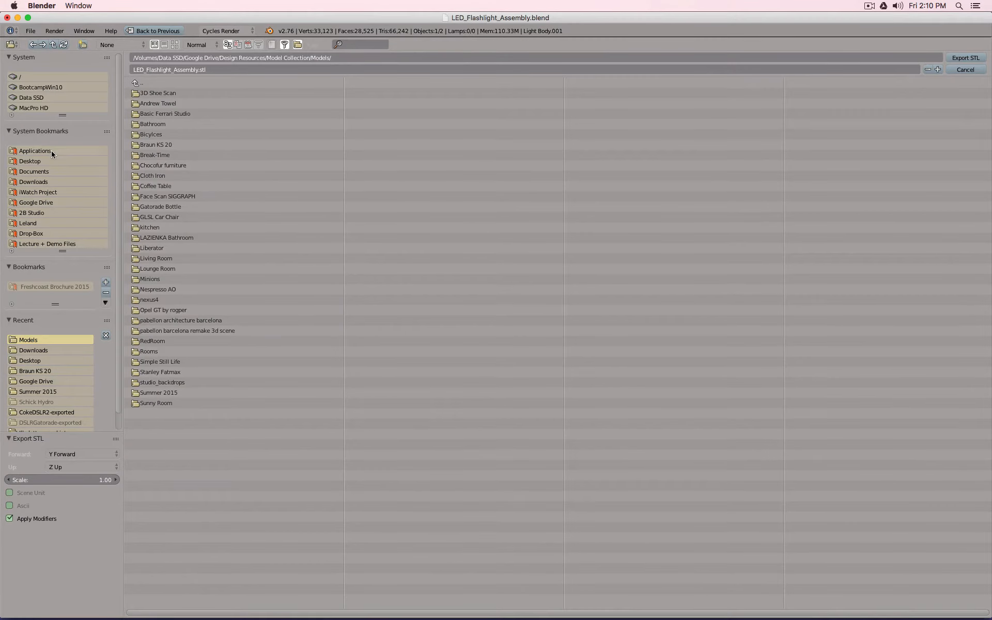
click(35, 161)
Step: Name the export file LED_Flashlight_Top.stl, enable Scene Unit, and export the lower body
click(217, 69)
click(216, 69)
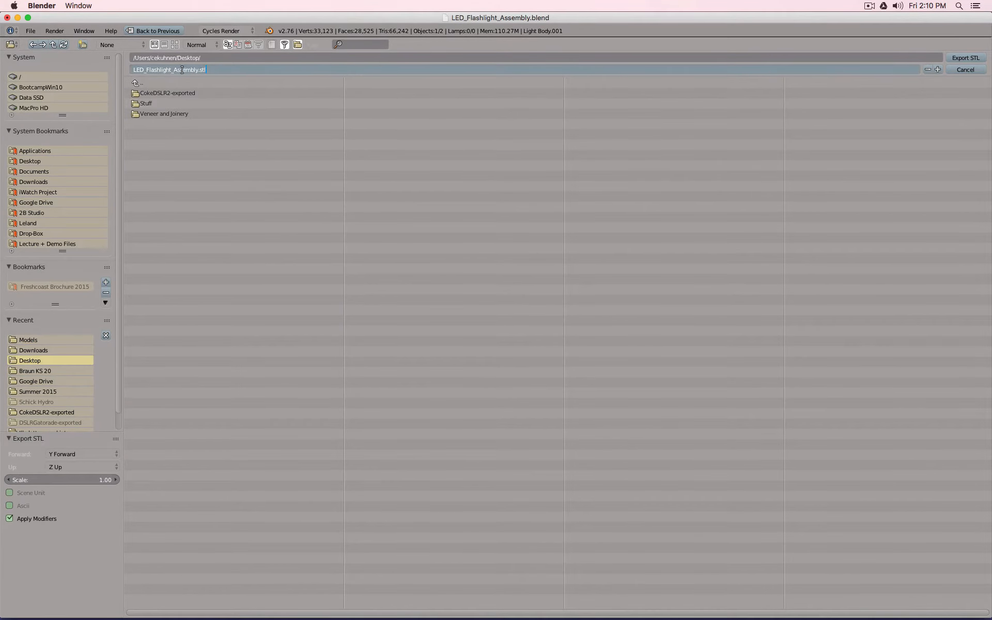
drag(173, 70, 199, 69)
text(Top)
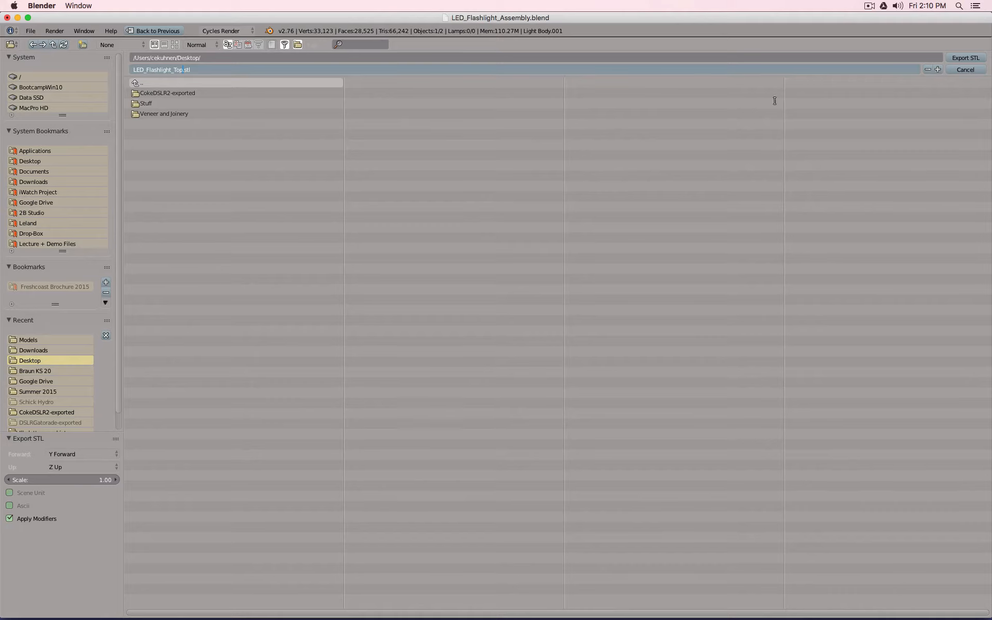
click(831, 95)
click(39, 495)
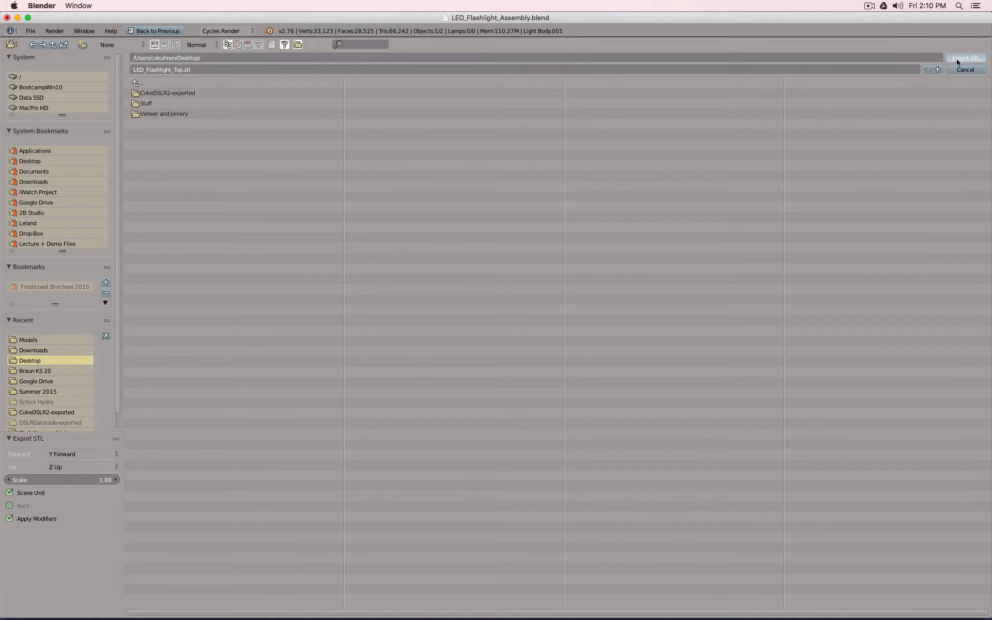
key(Return)
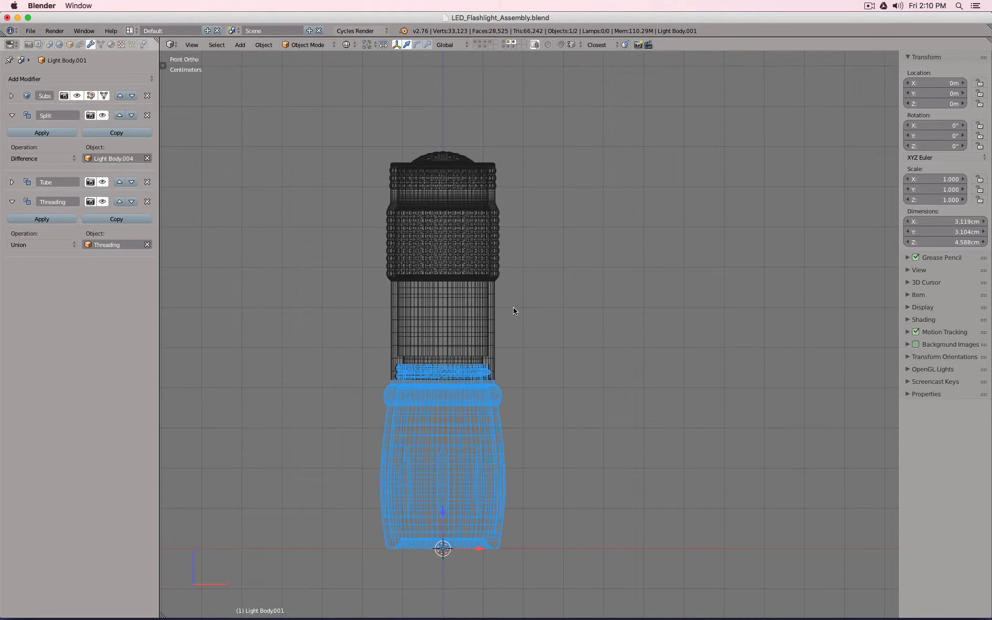
Step: Select only the textured upper body and start an STL export for it
key(a)
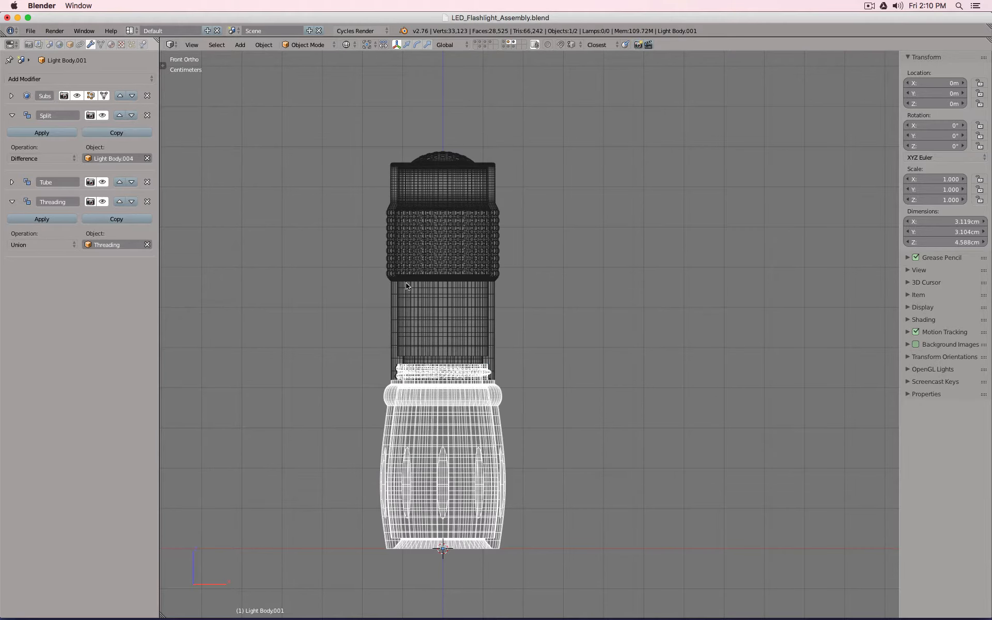
right_click(423, 319)
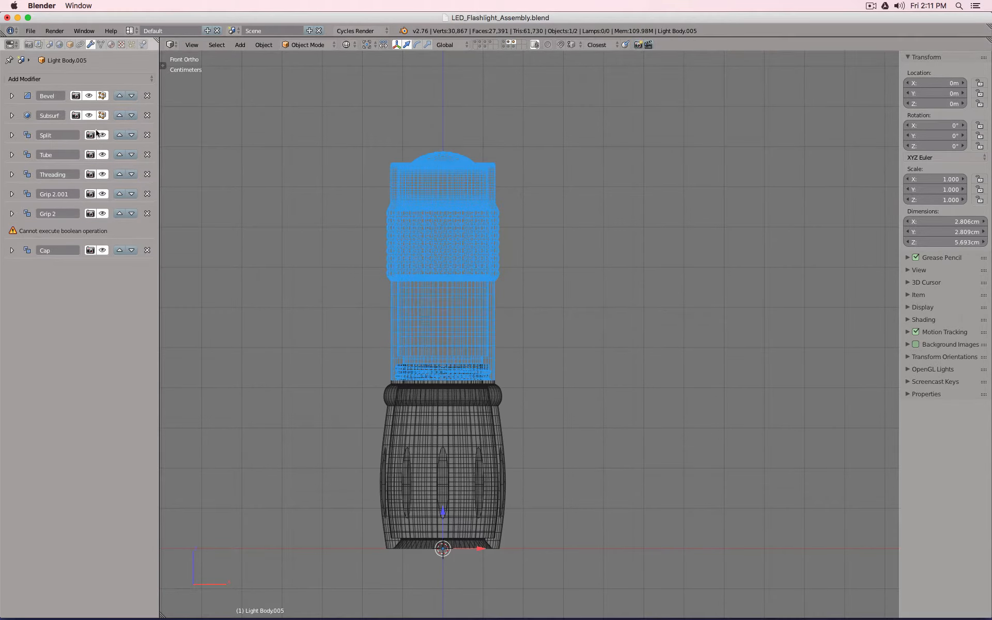
click(30, 31)
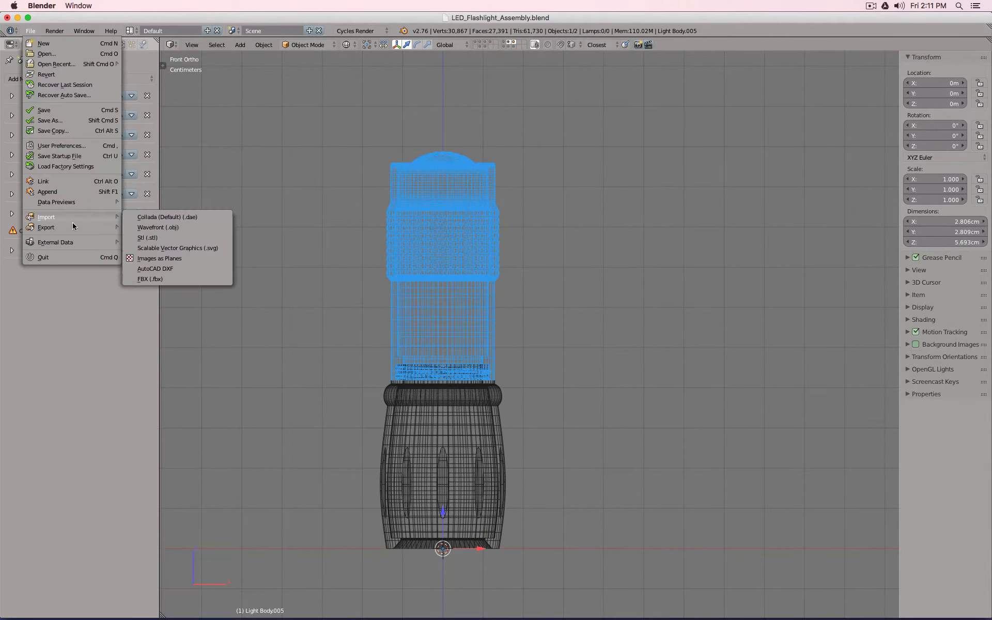
mouse_move(58, 228)
click(148, 247)
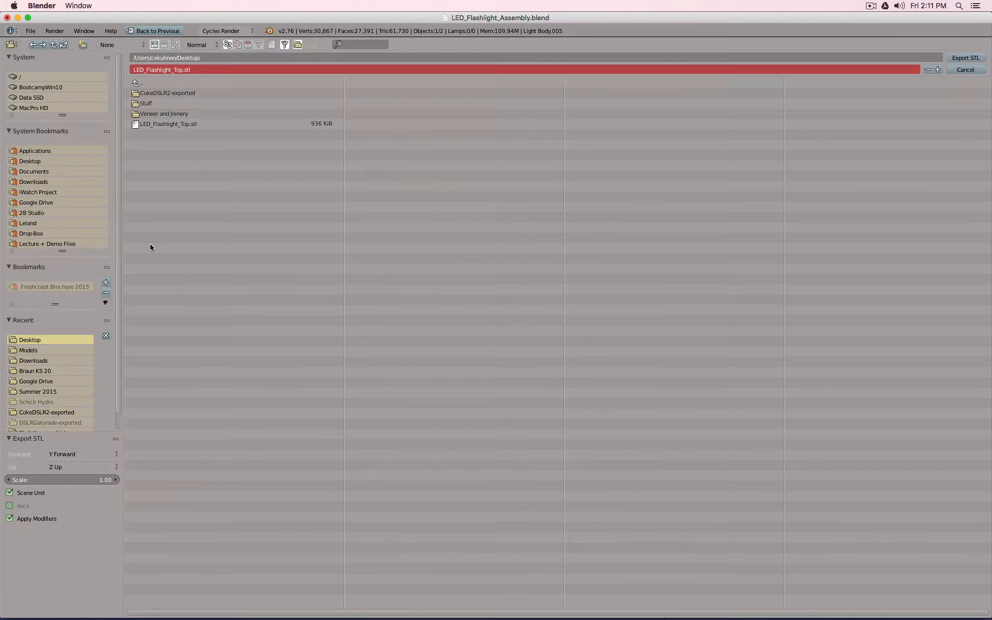
Step: Name the upper body's file LED_Flashlight_Handle.stl and export it as STL to the Desktop
click(176, 70)
click(176, 70)
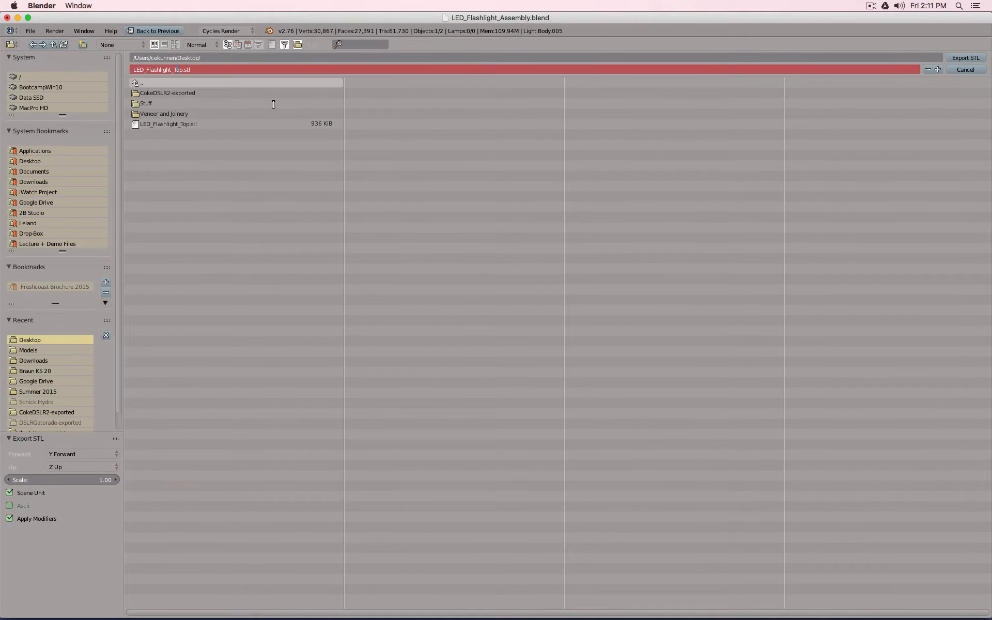
key(Delete)
key(Delete)
key(Delete)
text(Handle)
key(Return)
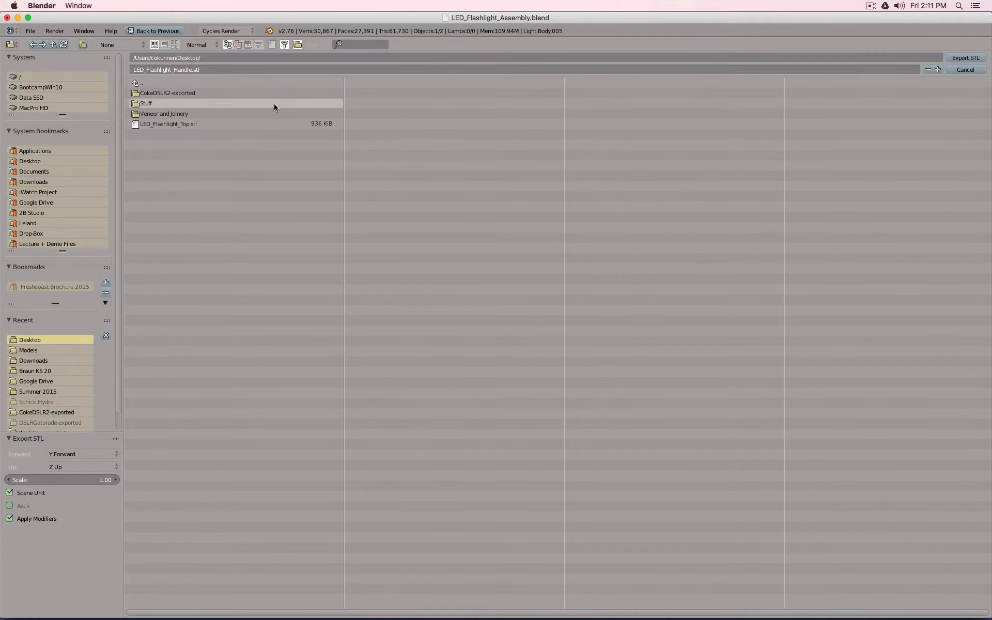
click(964, 58)
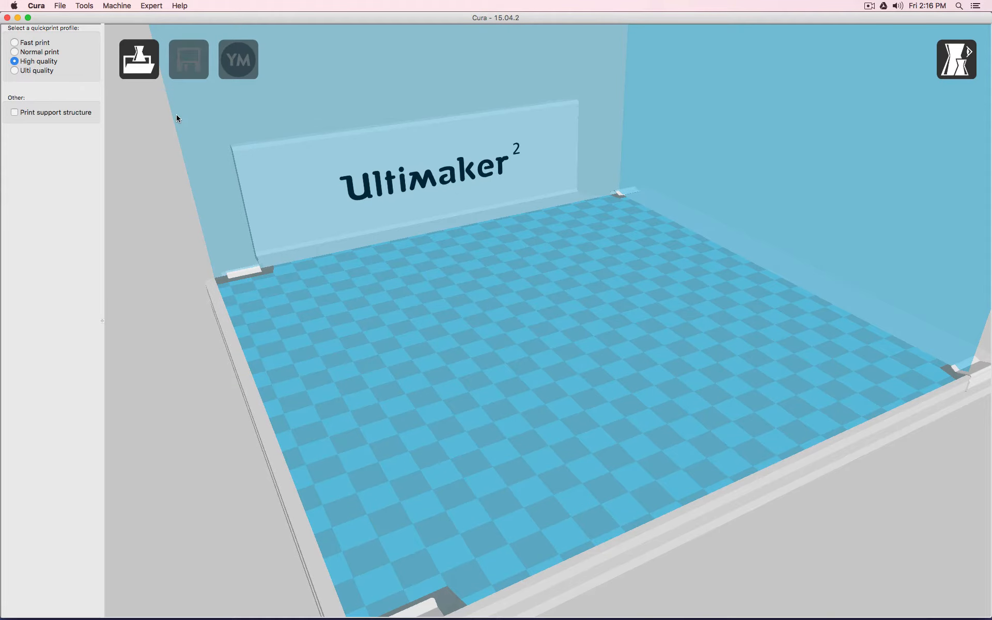
Step: Switch to Cura and load LED_Flashlight_Handle.stl and LED_Flashlight_Top.stl together from the Desktop
click(142, 62)
click(533, 174)
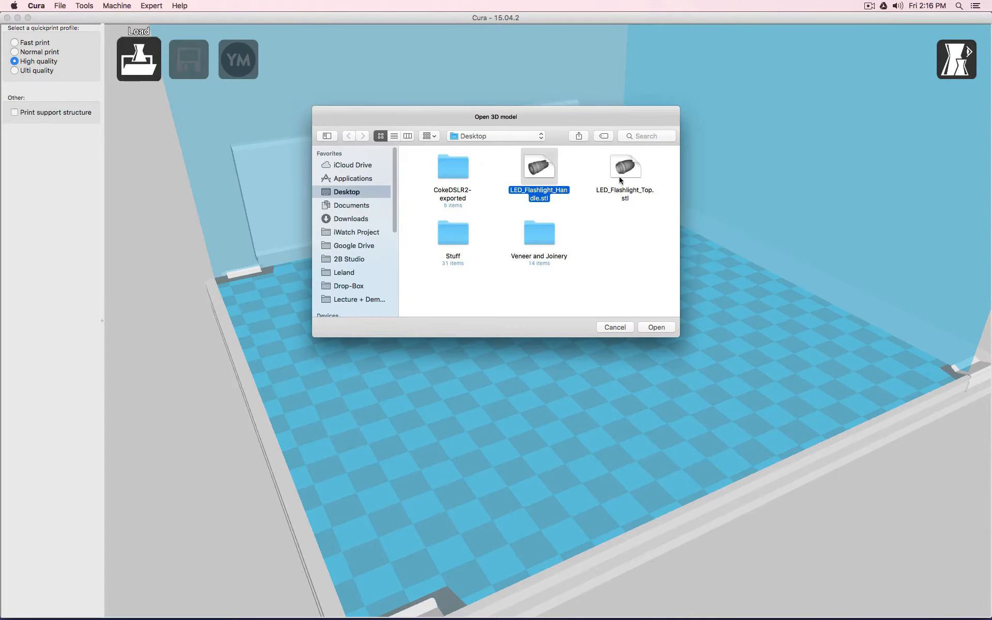
shift+click(622, 175)
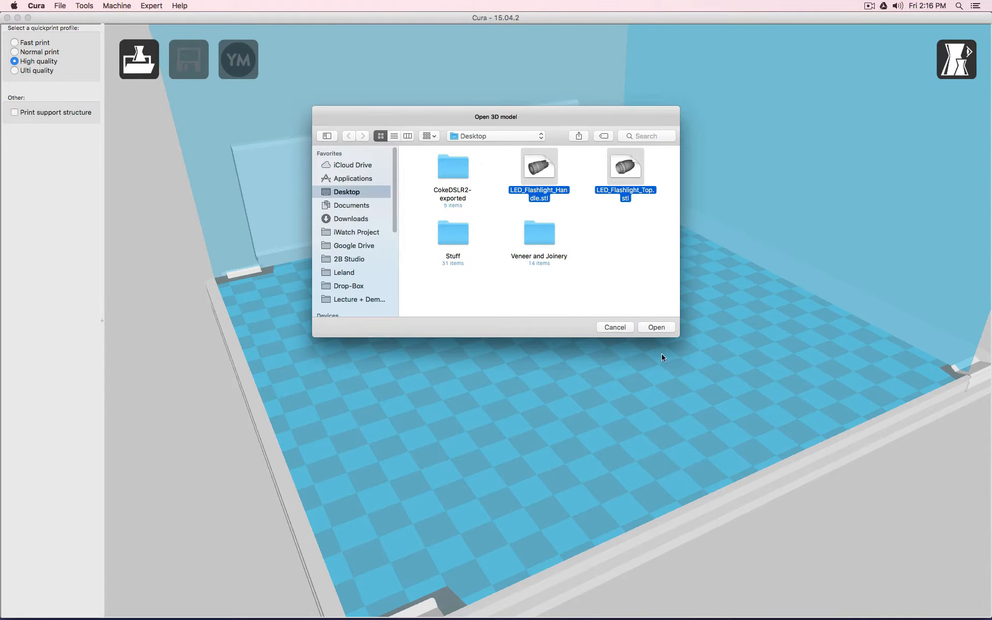
click(659, 328)
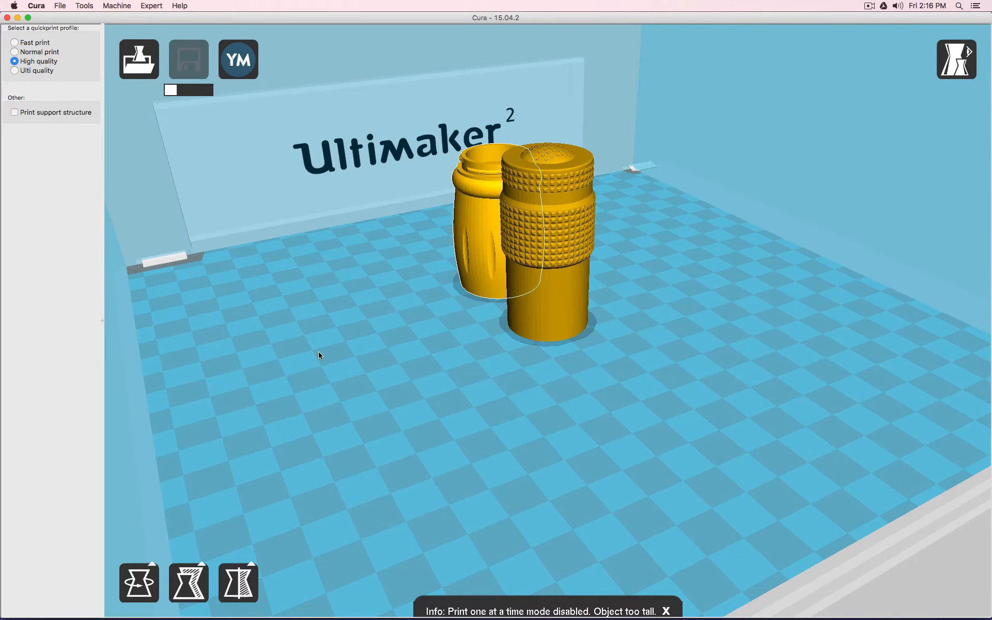
Step: Choose the Fast print profile and move the two flashlight parts well apart on the build plate
click(15, 43)
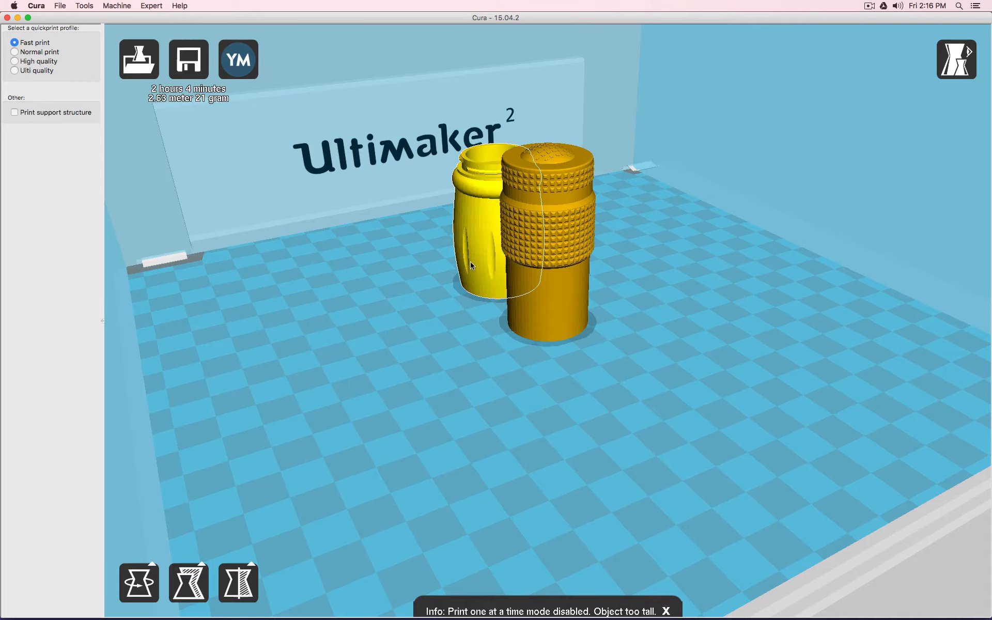
drag(471, 263, 354, 327)
drag(550, 308, 578, 291)
right_drag(557, 412, 598, 394)
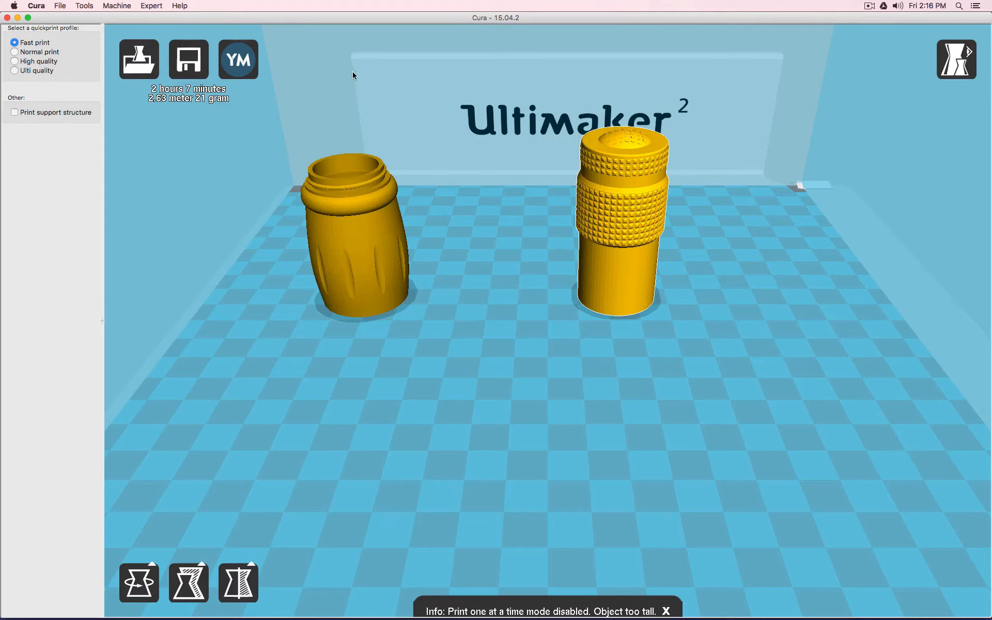
Step: Try laying the textured part on its side with the Rotate tool, and turn it back upright
click(405, 247)
click(138, 589)
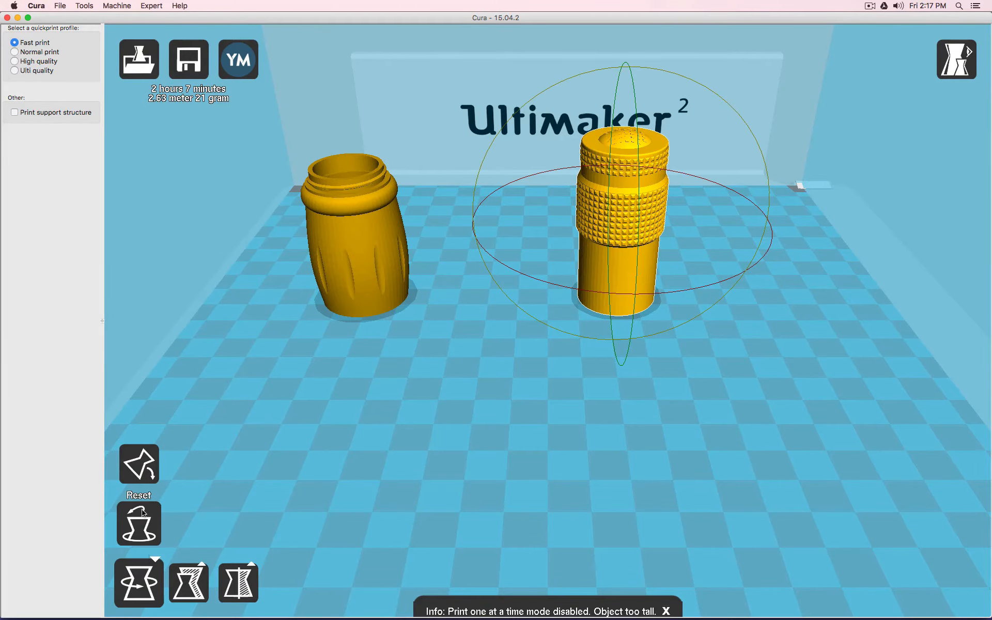
scroll(438, 306, up, 3)
drag(493, 160, 733, 292)
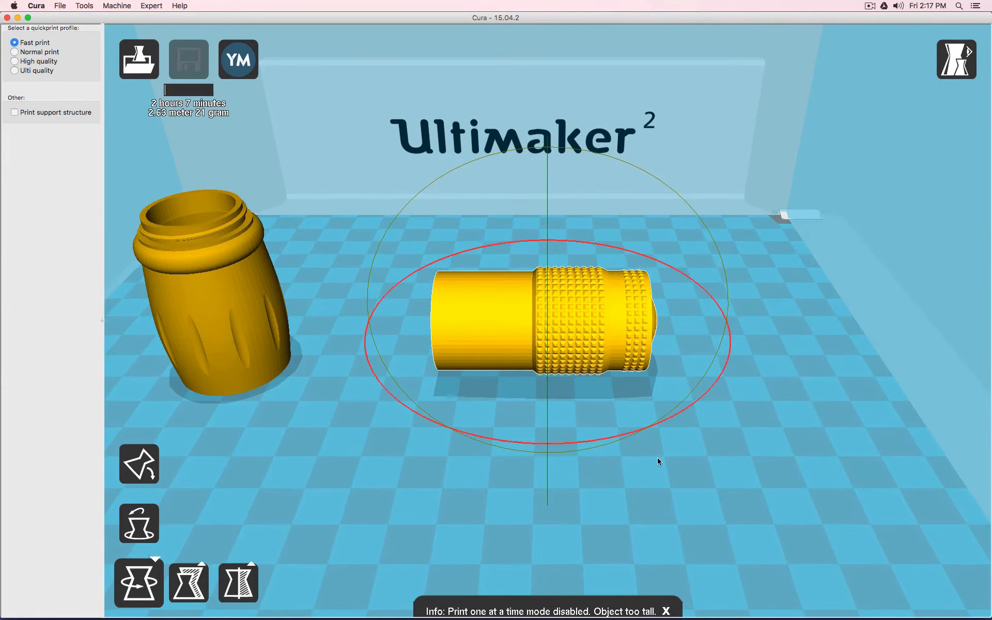
right_drag(696, 455, 690, 440)
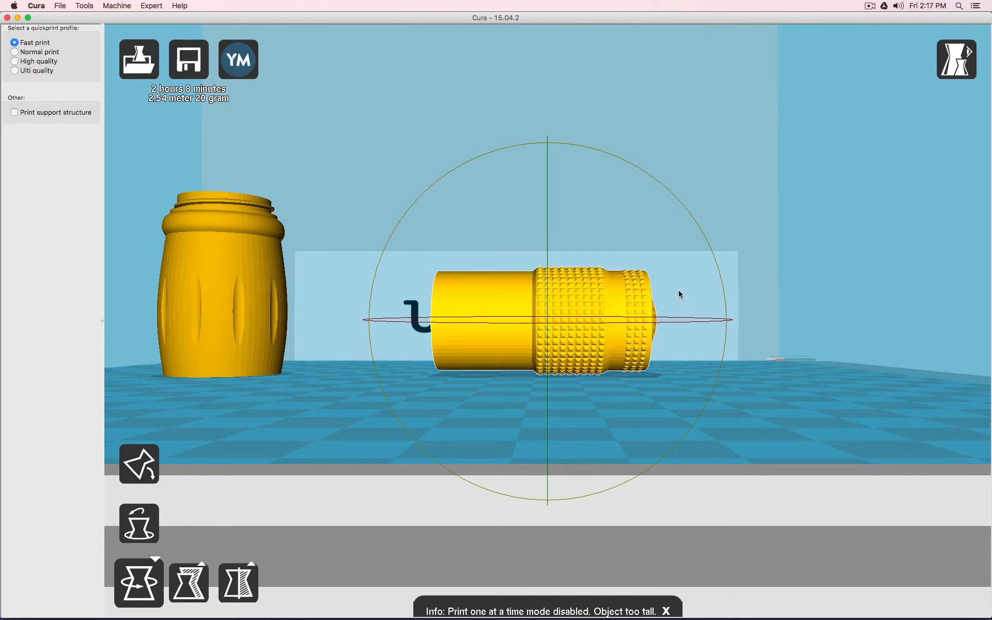
drag(361, 303, 534, 432)
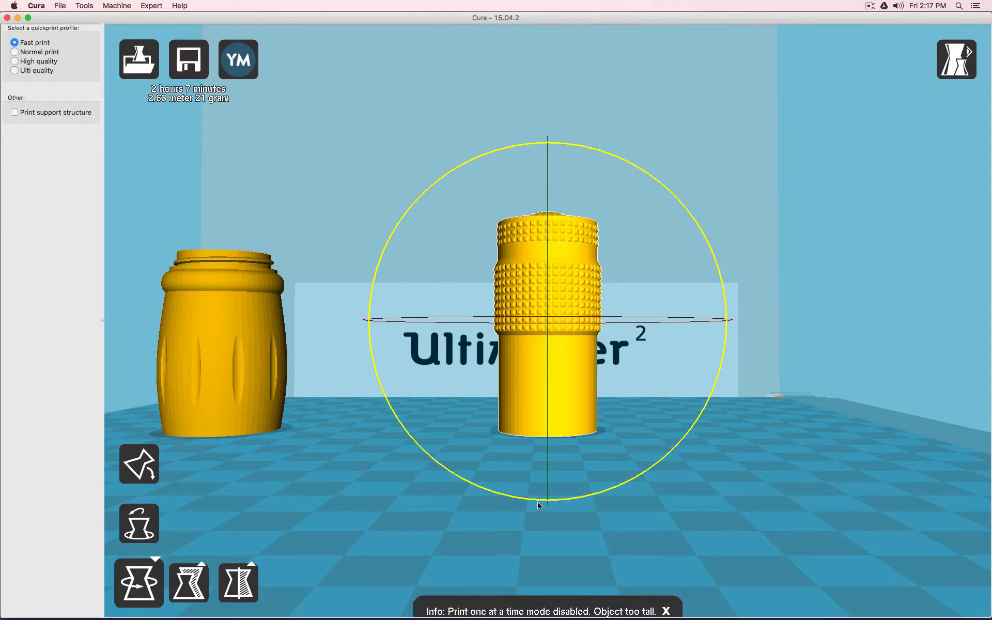
Step: Rotate the textured part upside down so its domed end faces the build plate
drag(537, 505, 652, 198)
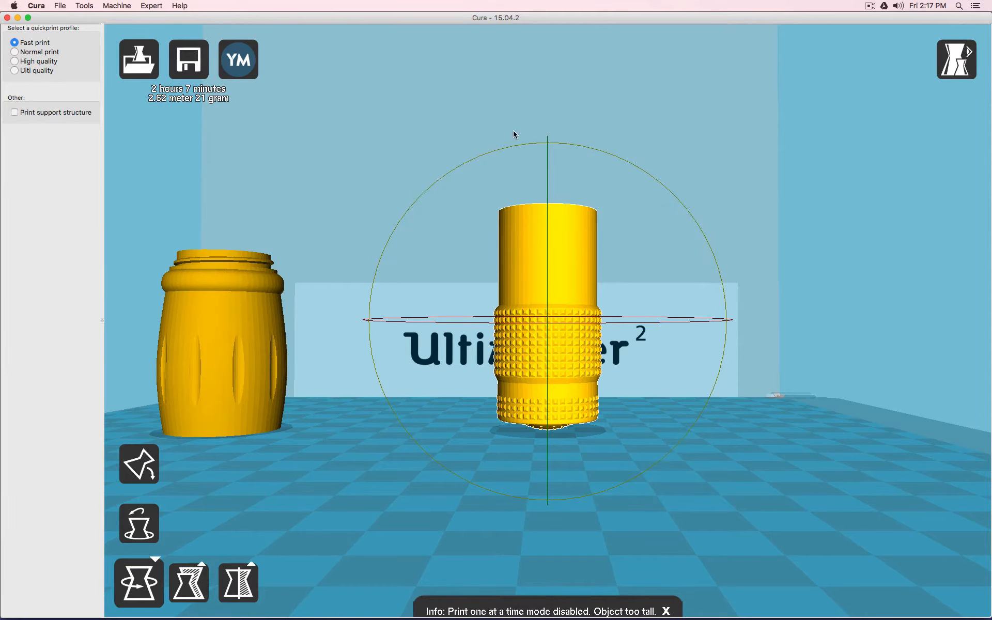
click(159, 592)
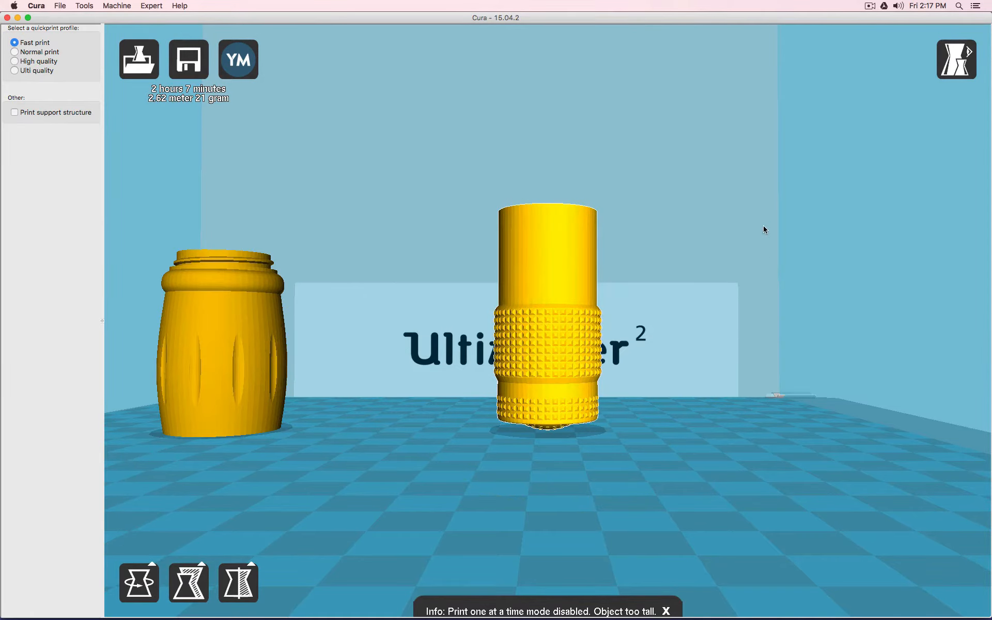
scroll(776, 230, down, 2)
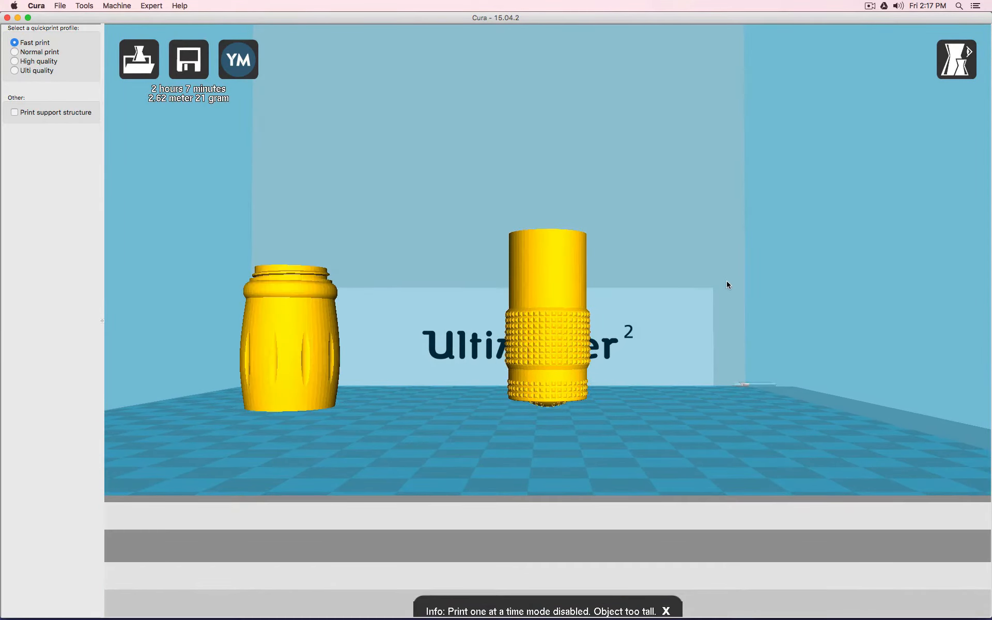
Step: Enable the print support structure for the two flashlight parts
right_drag(726, 284, 697, 342)
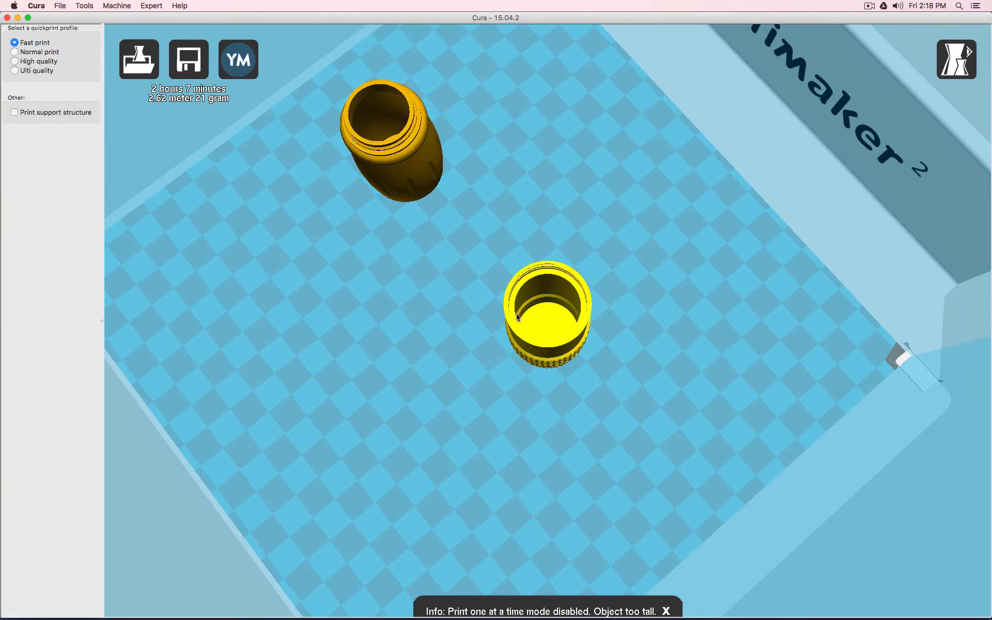
right_drag(656, 357, 690, 330)
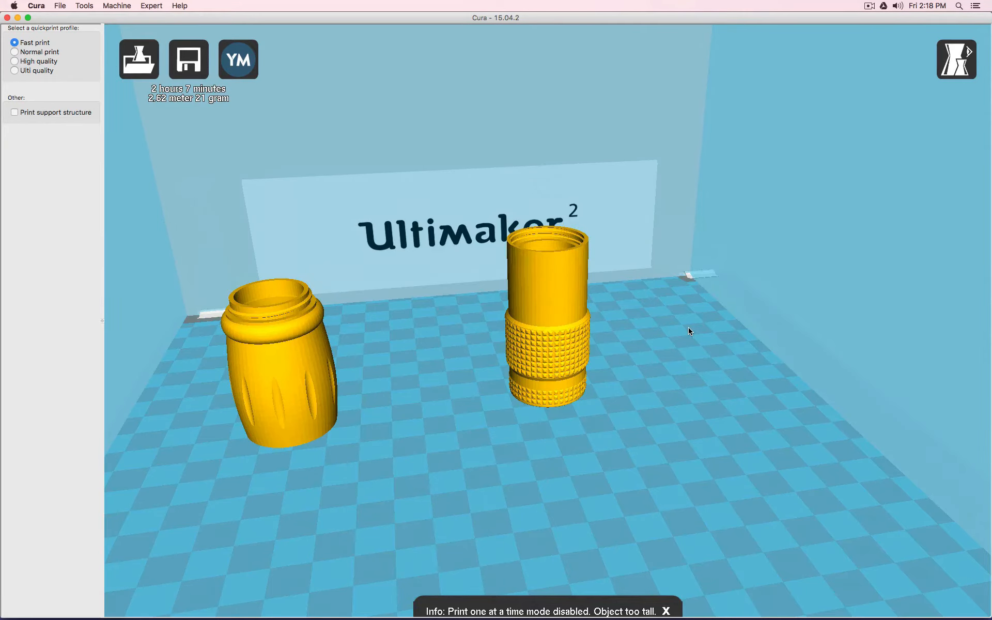
click(14, 112)
Step: Switch to the Layers view and lower the displayed layer to 14 to inspect the supports around the textured part's domed end
click(956, 60)
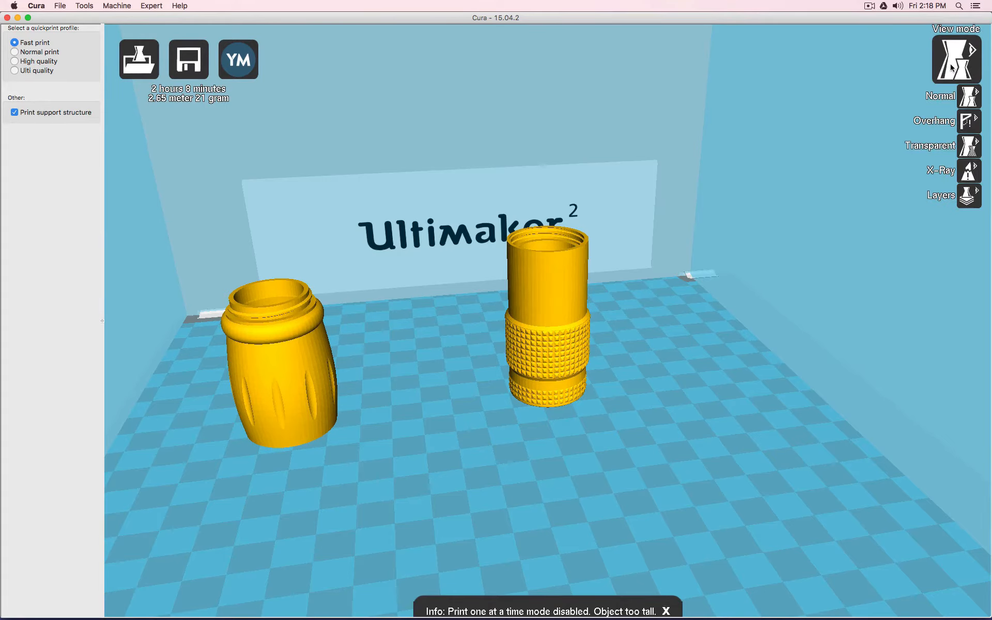
click(969, 195)
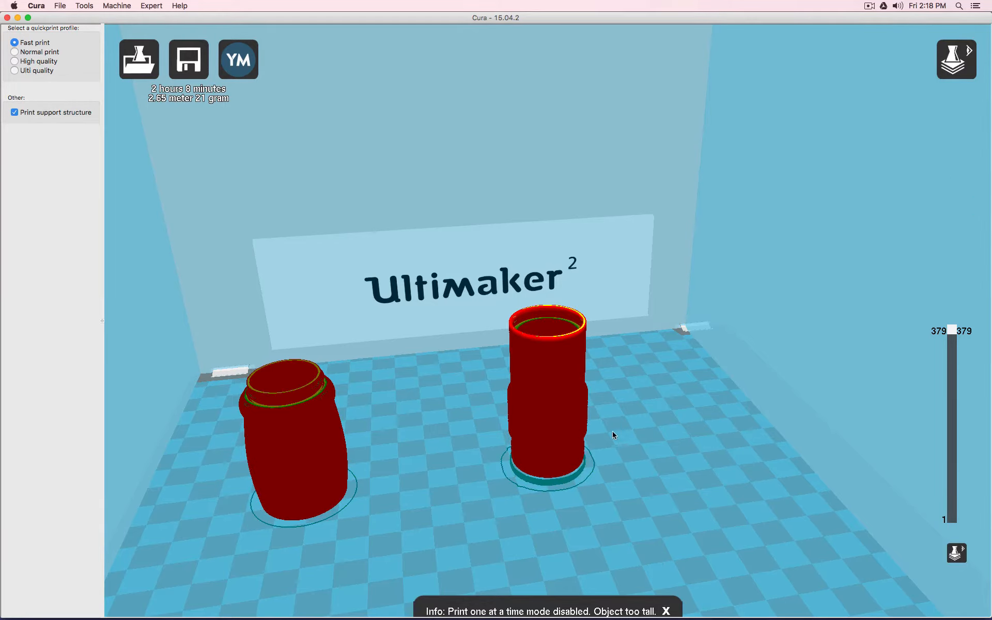
right_drag(613, 431, 581, 472)
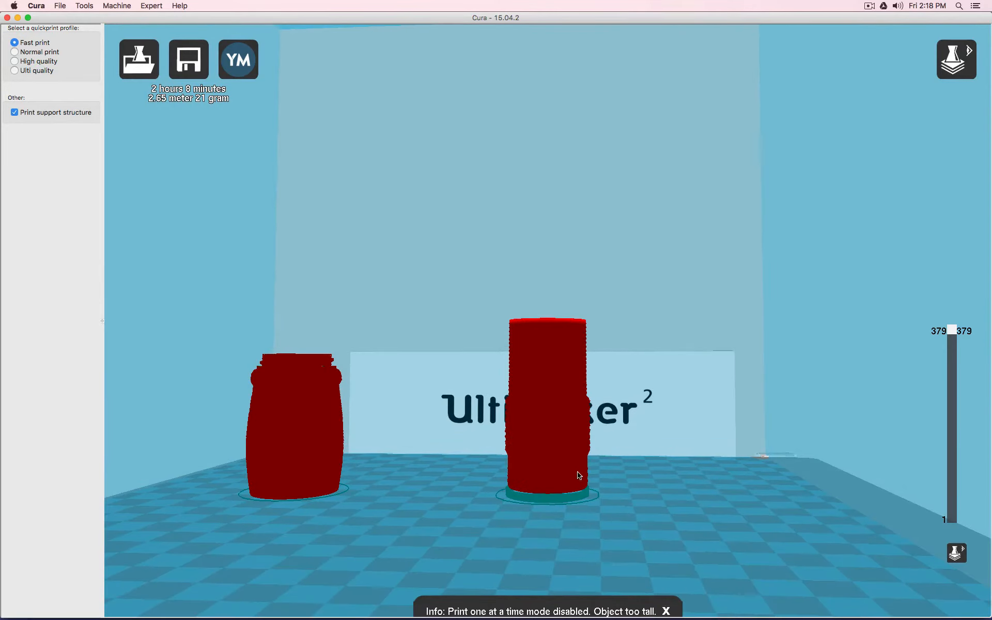
drag(957, 330, 951, 514)
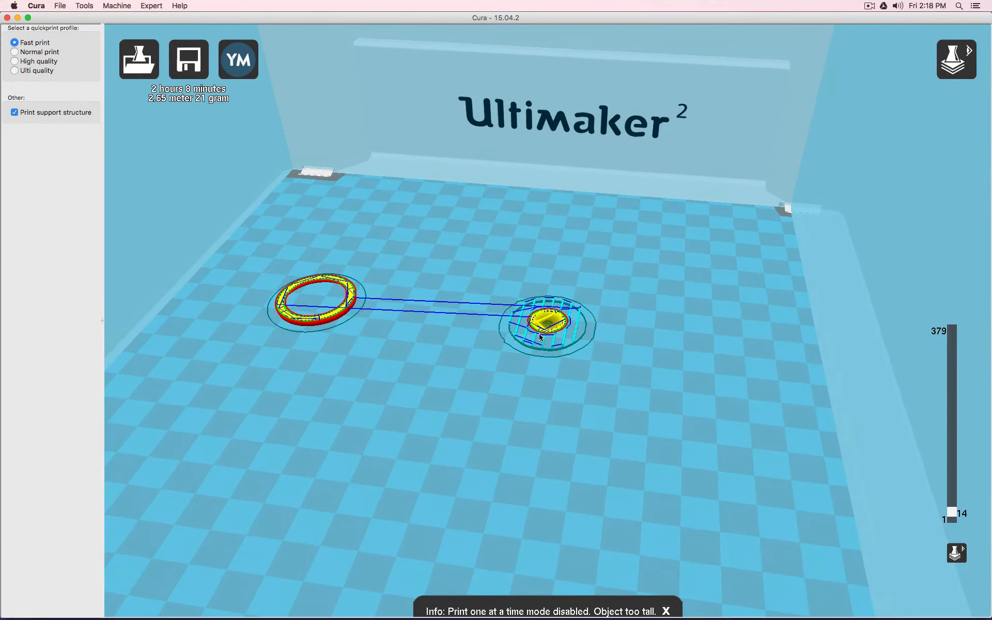
scroll(563, 335, up, 5)
scroll(568, 340, up, 1)
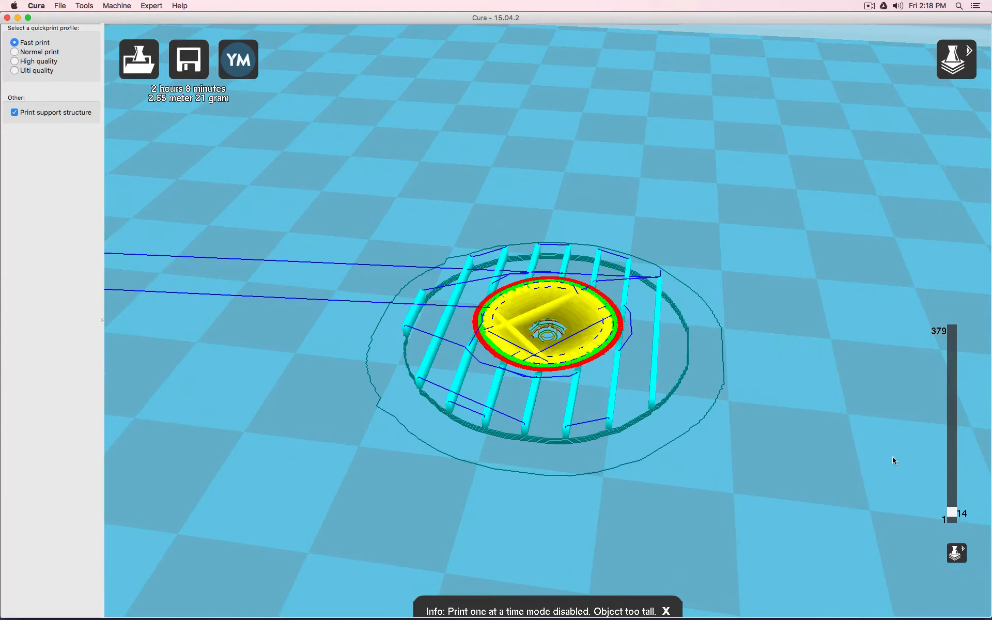
Step: Raise the displayed layer to 23 and inspect the sliced base of the textured part
drag(949, 516, 954, 508)
scroll(708, 401, up, 5)
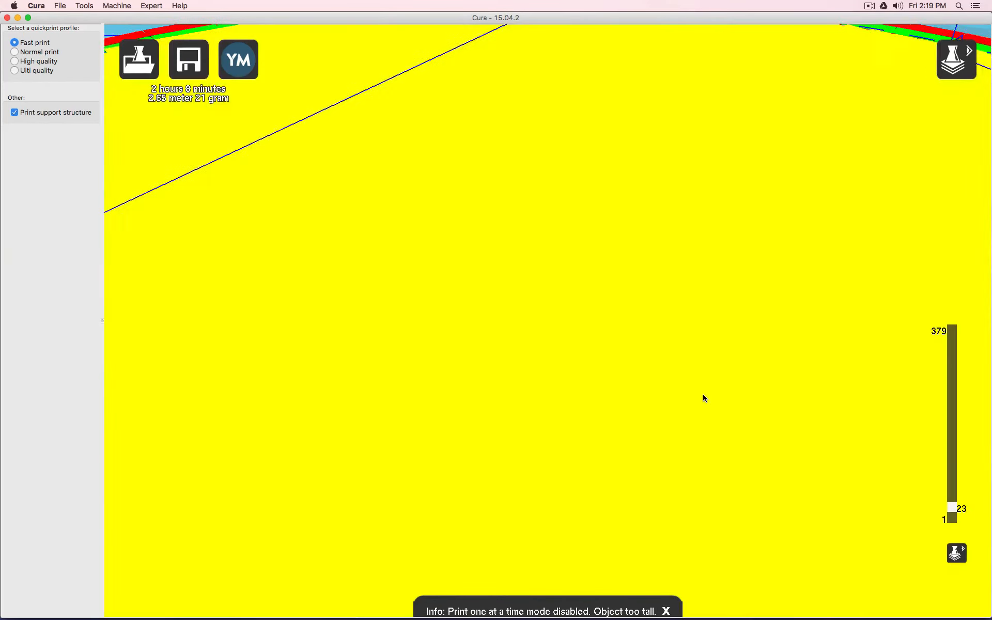
scroll(702, 398, down, 10)
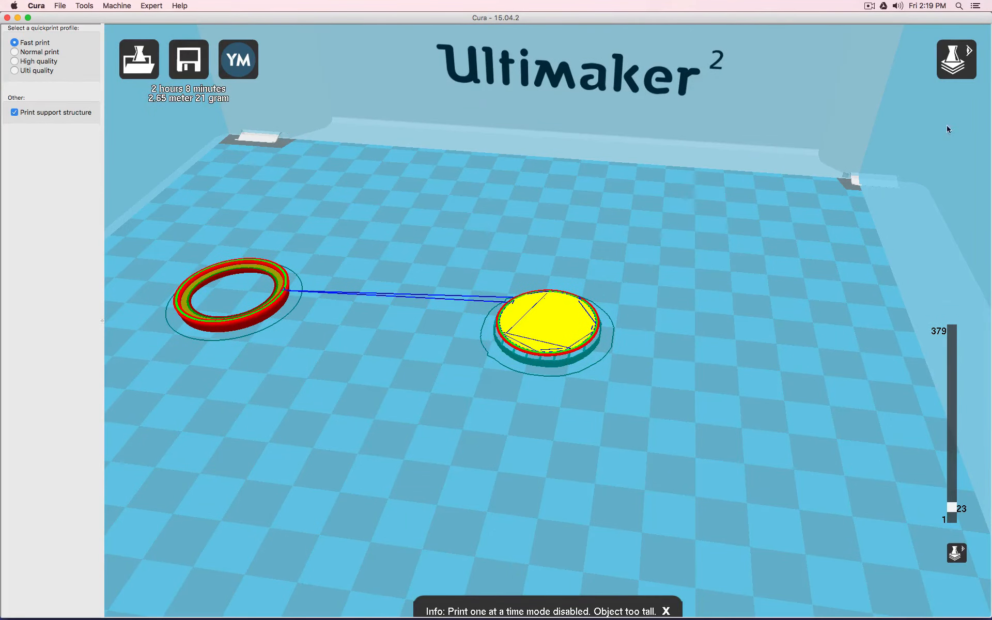
Step: Return to the Normal view, try Lay flat on the textured part, and reset its rotation
click(956, 60)
click(962, 97)
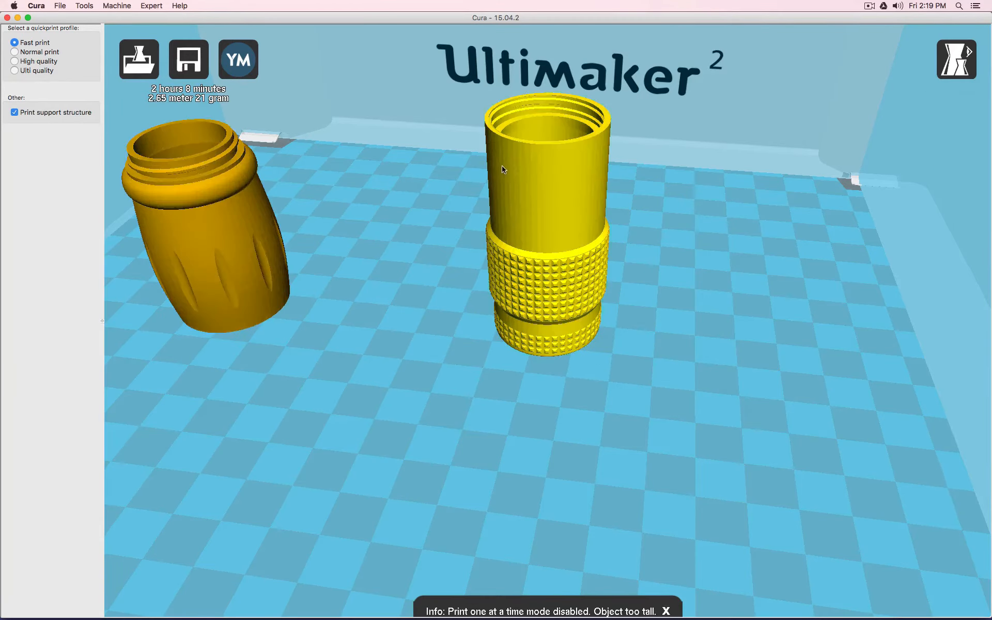
click(501, 165)
scroll(502, 166, down, 3)
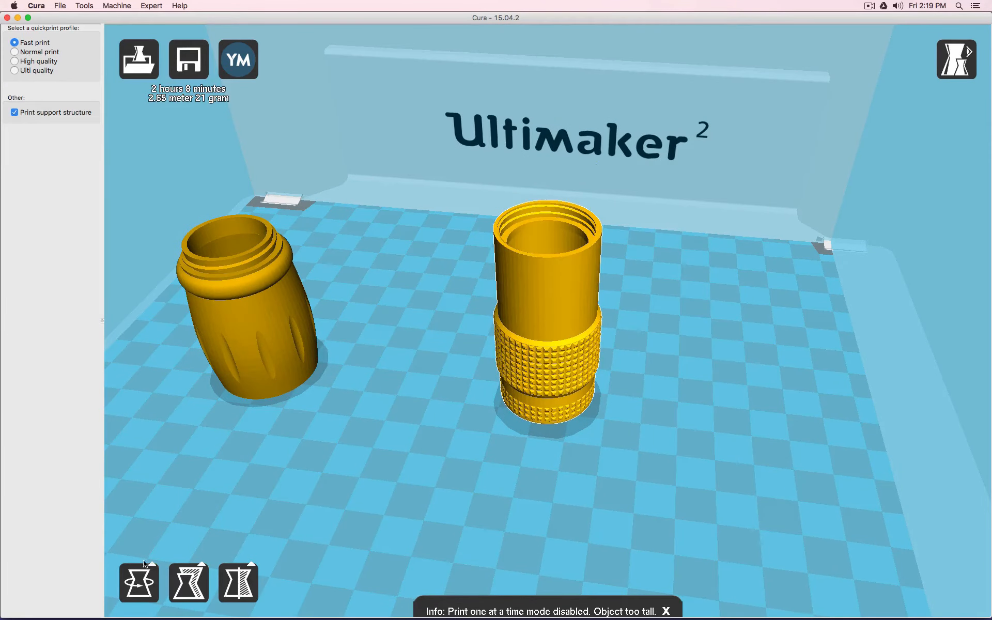
click(140, 576)
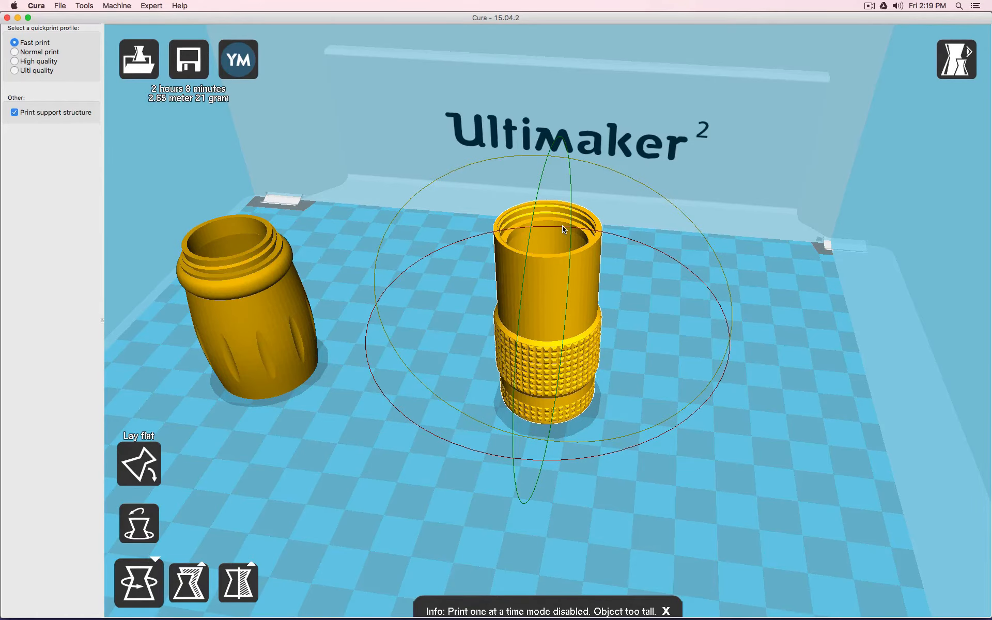
click(141, 455)
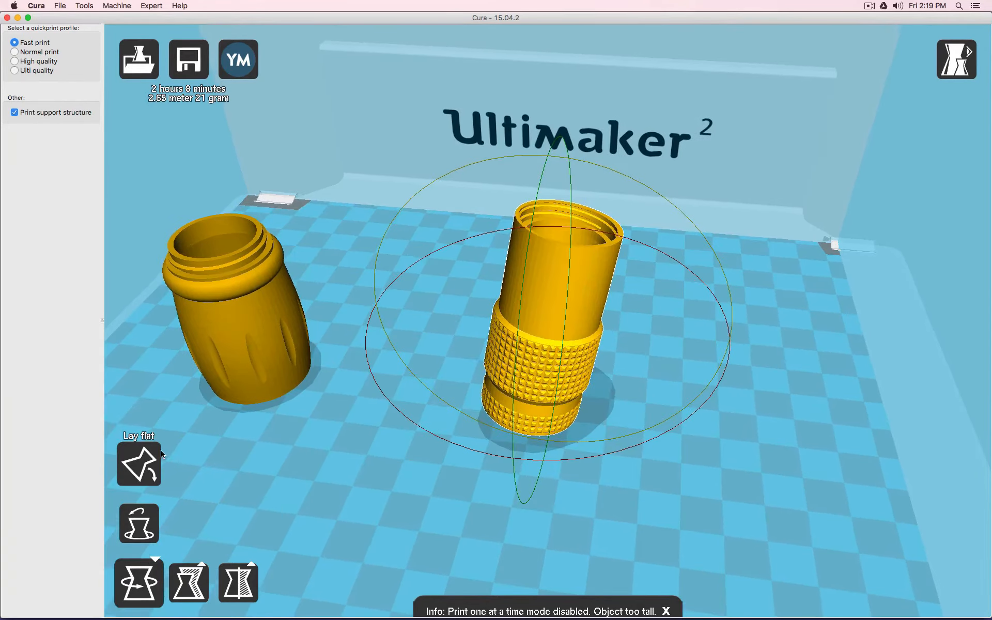
click(143, 523)
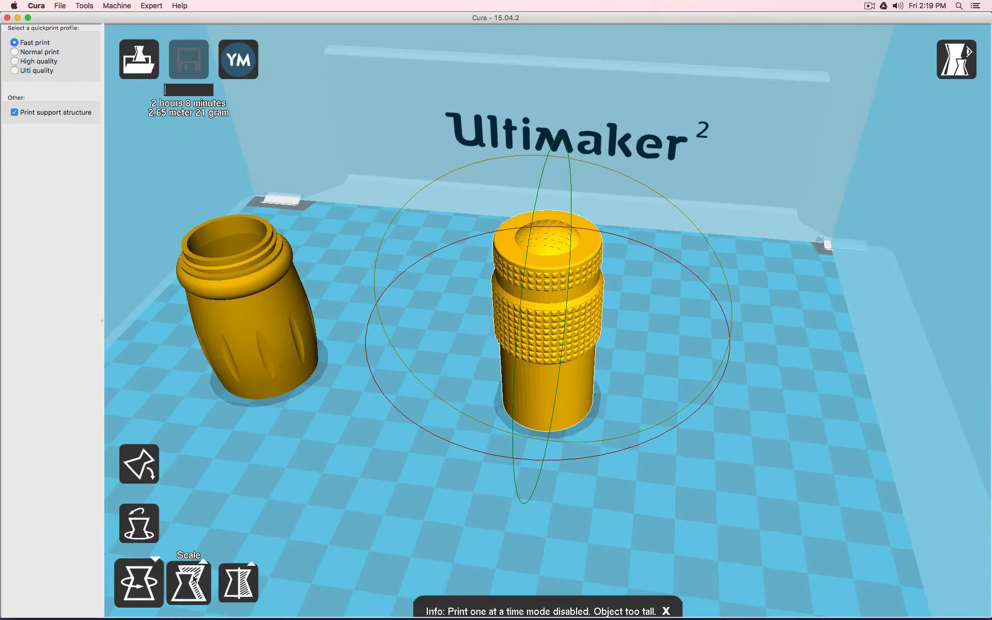
click(136, 579)
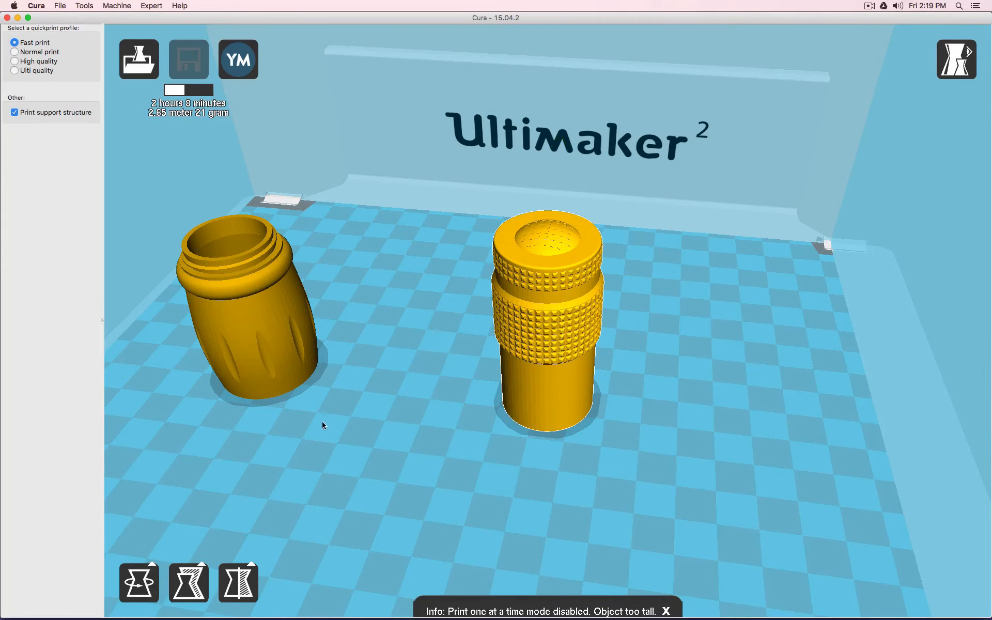
Step: Show the Layers view again to inspect the supports inside the textured part in its original orientation
click(136, 571)
click(956, 60)
click(973, 203)
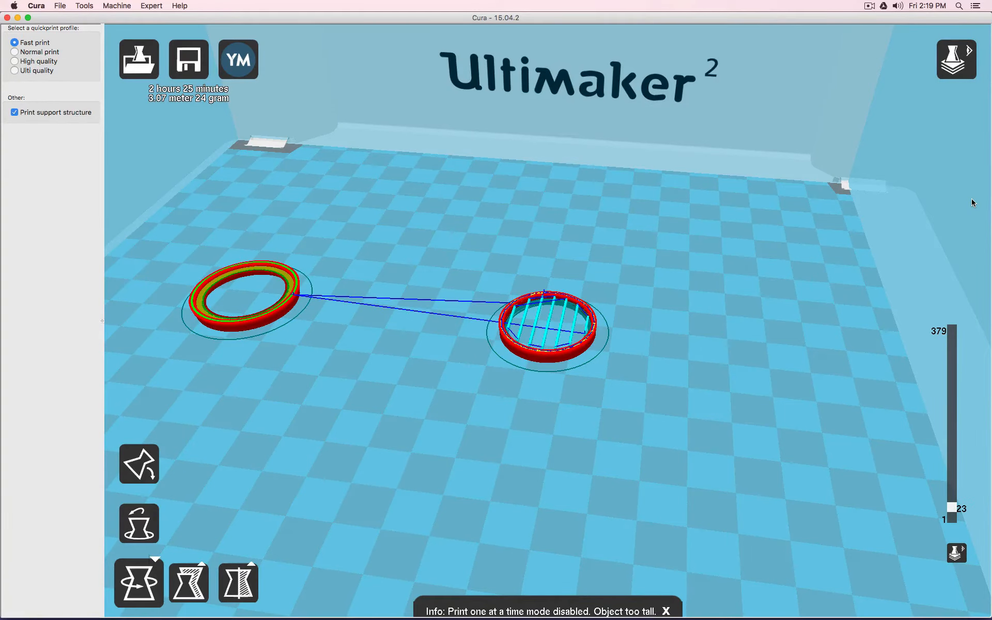